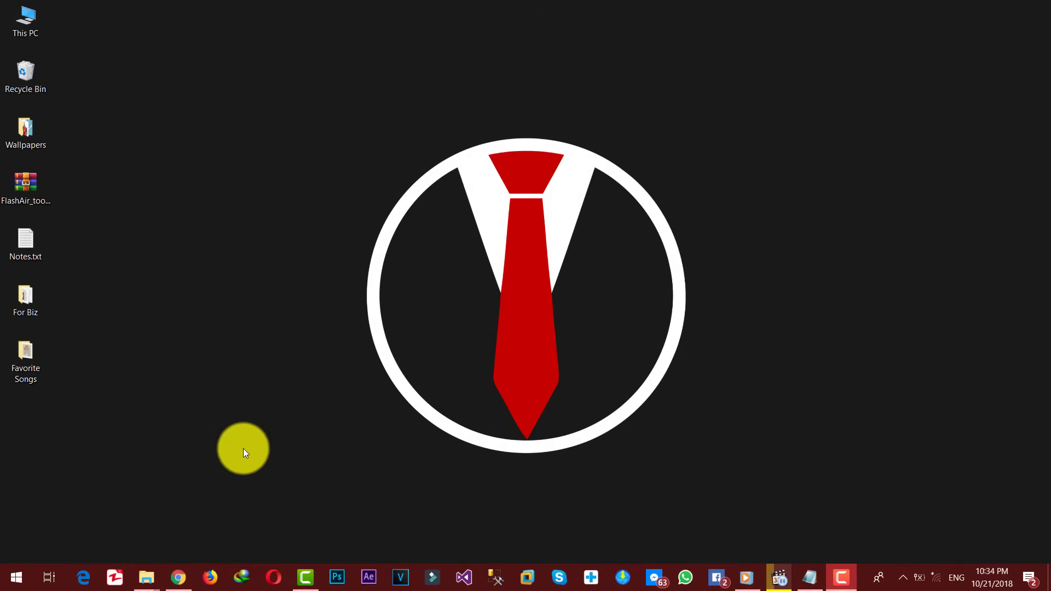
Bring up the dr.fone download page, preview Mac, keep Windows, then minimize Chrome.
click(174, 579)
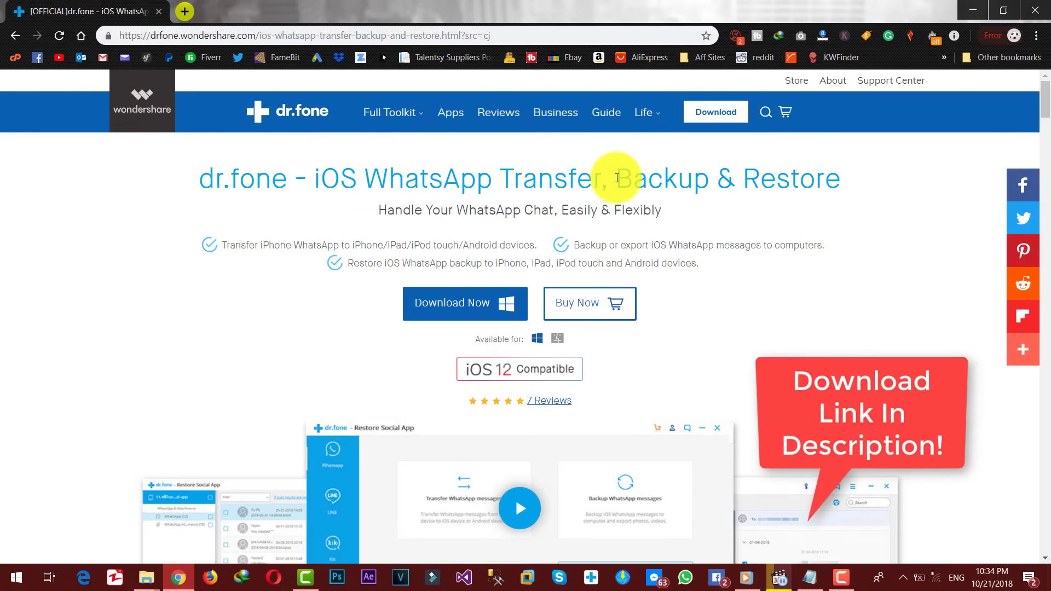
click(558, 339)
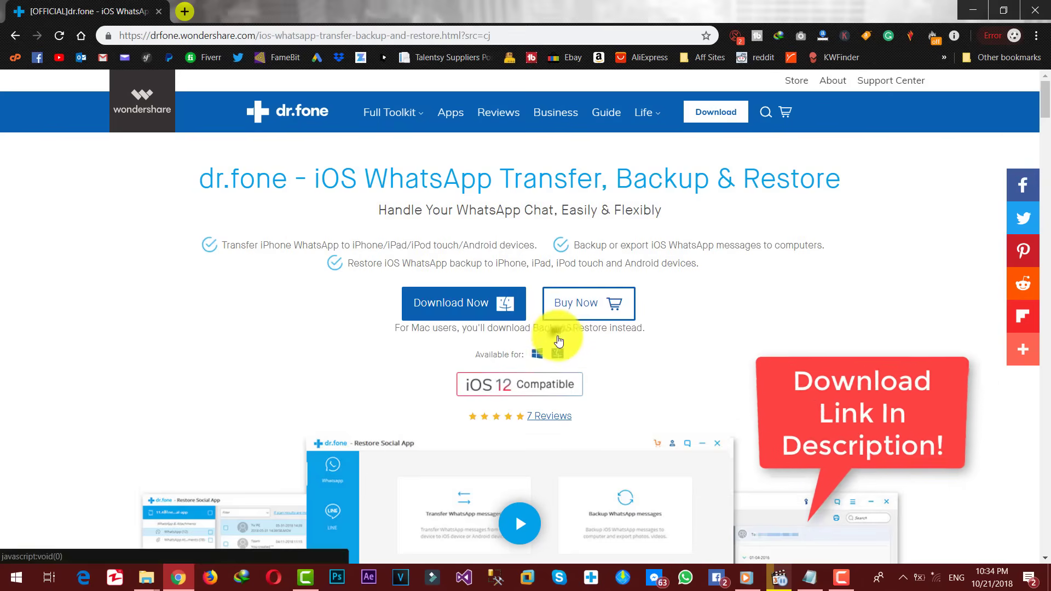
click(536, 353)
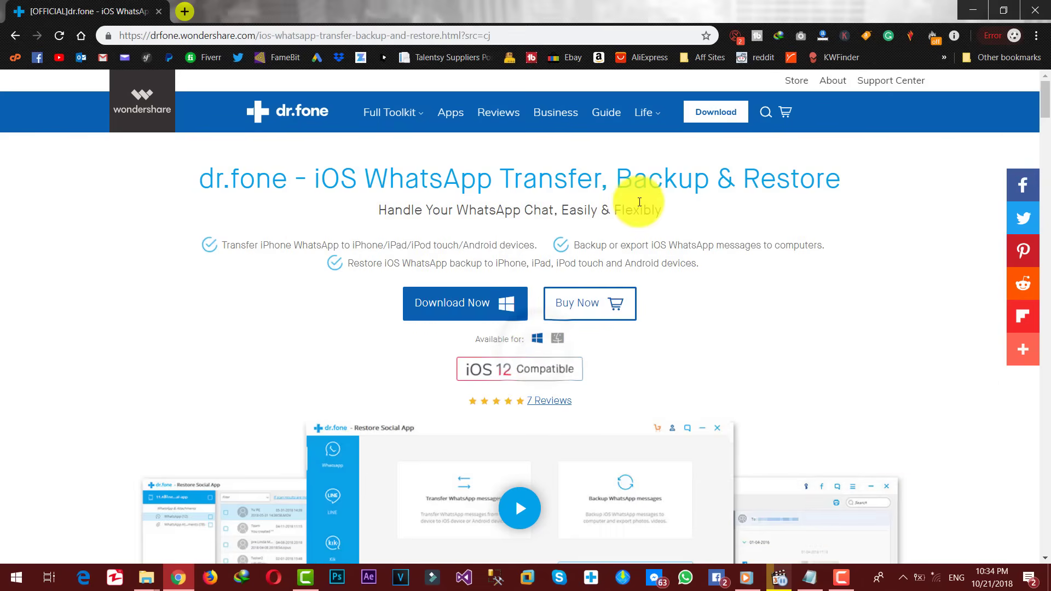
click(971, 7)
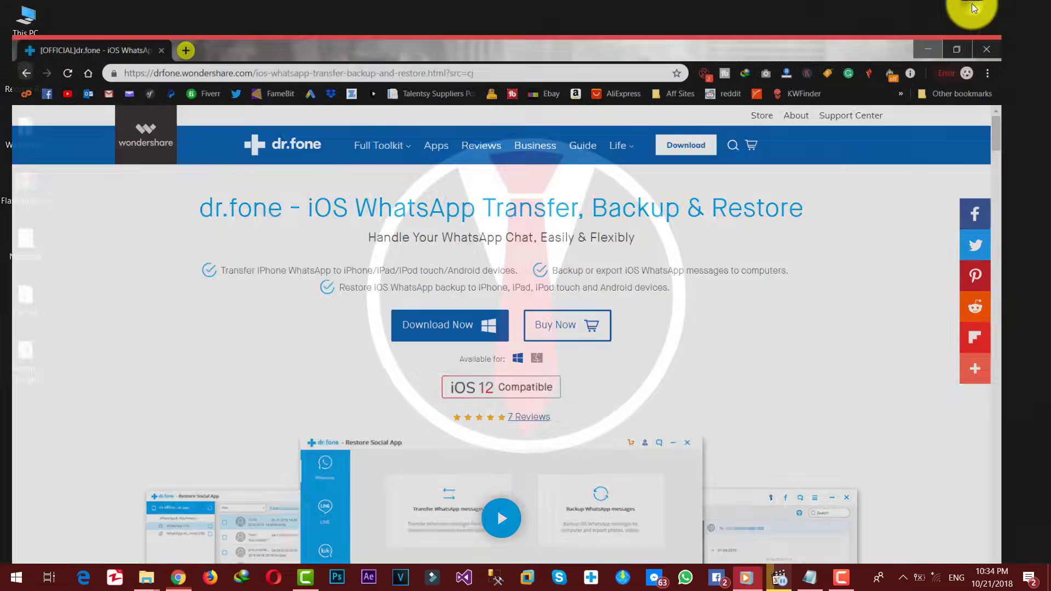
Launch the dr.fone toolkit from the taskbar.
click(587, 579)
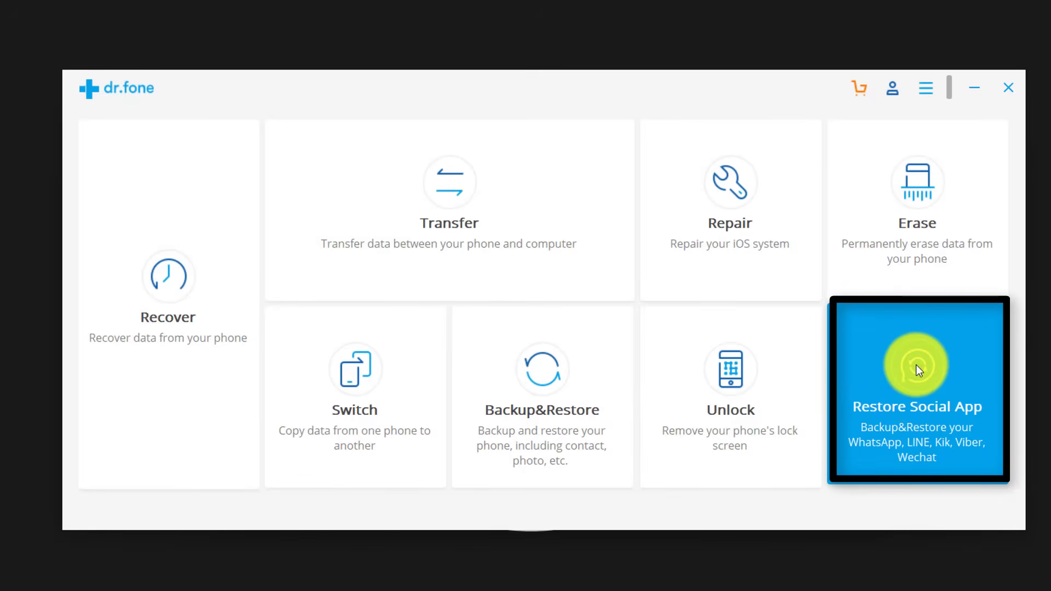
Open the Restore Social App tool's WhatsApp options.
click(915, 365)
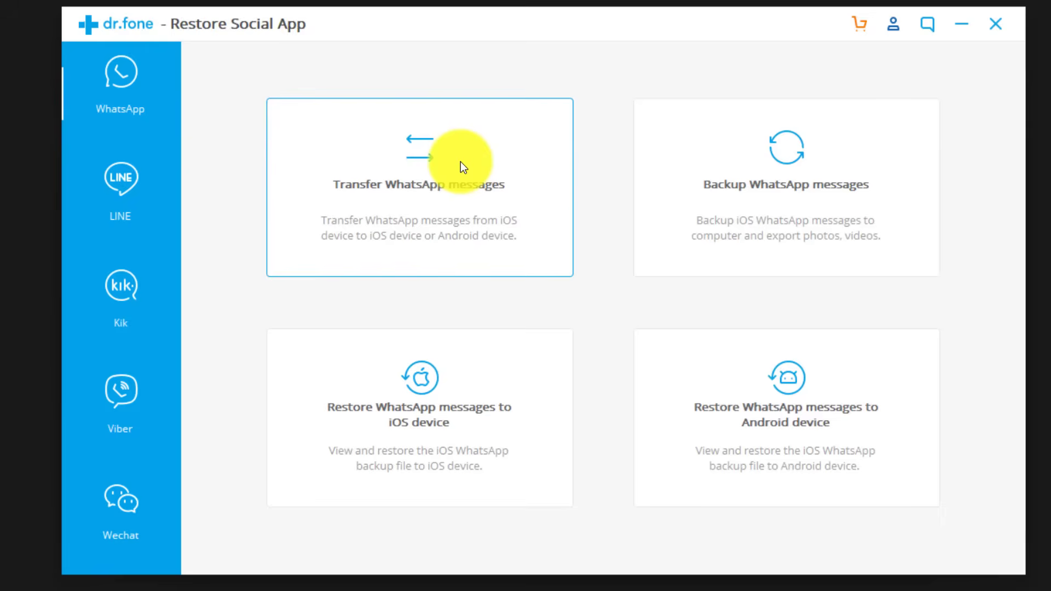
Choose Transfer WhatsApp messages to pair the iPhone source with the Galaxy J6+.
click(413, 180)
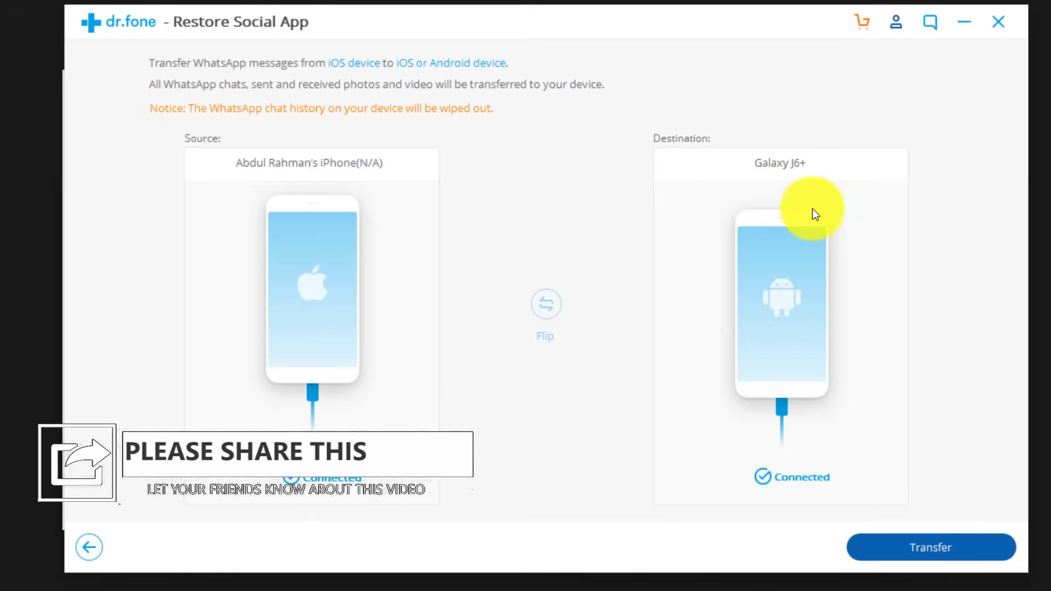
Start copying WhatsApp messages from the iPhone to the Galaxy J6+.
click(928, 550)
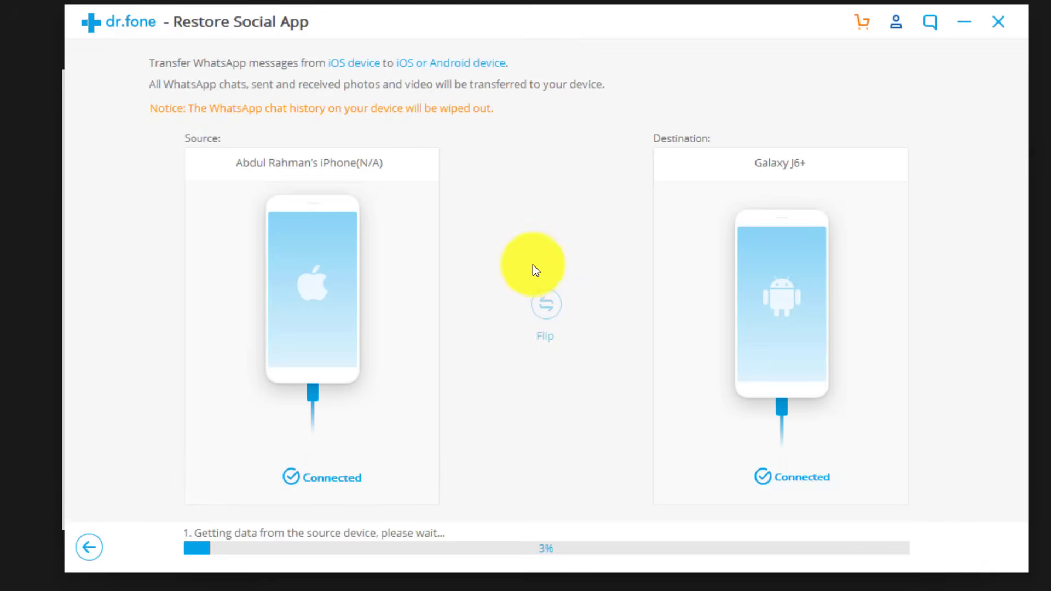